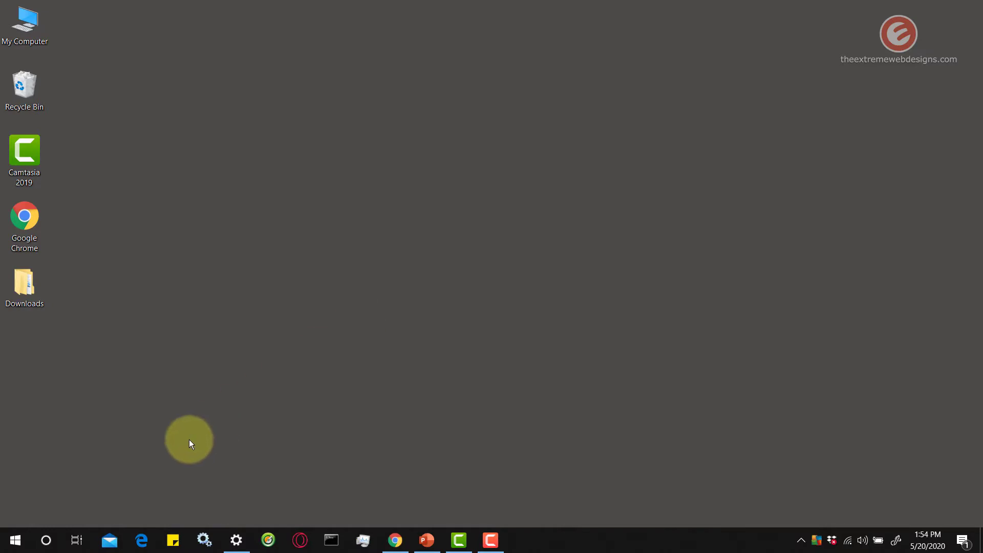
Search Start for 'autoplay' and open the AutoPlay settings page
left_click(16, 540)
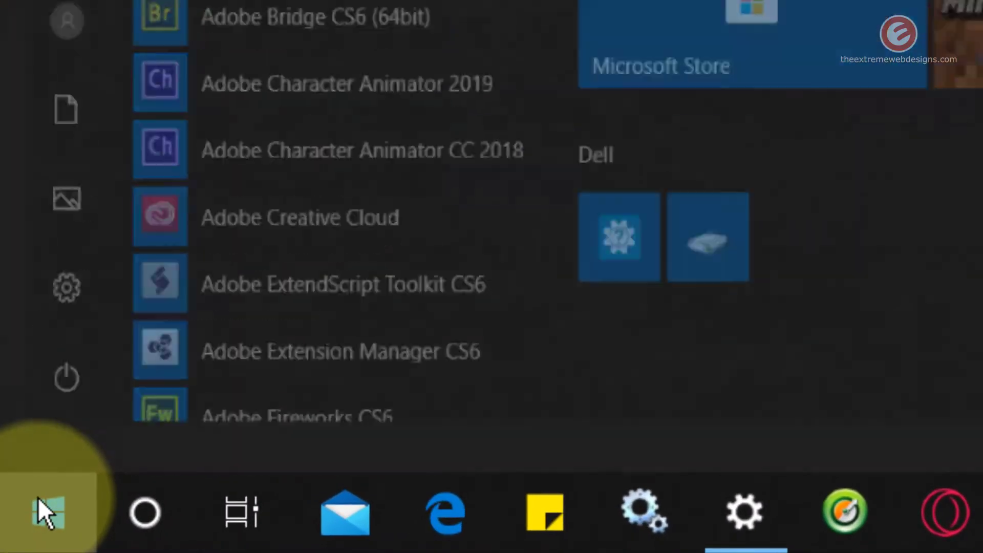
type("aut")
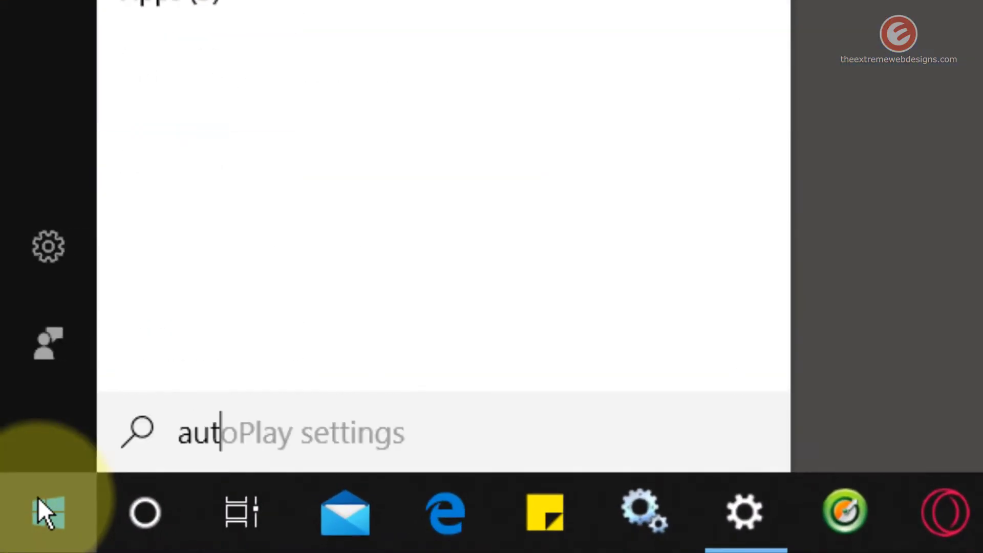
type("oplay")
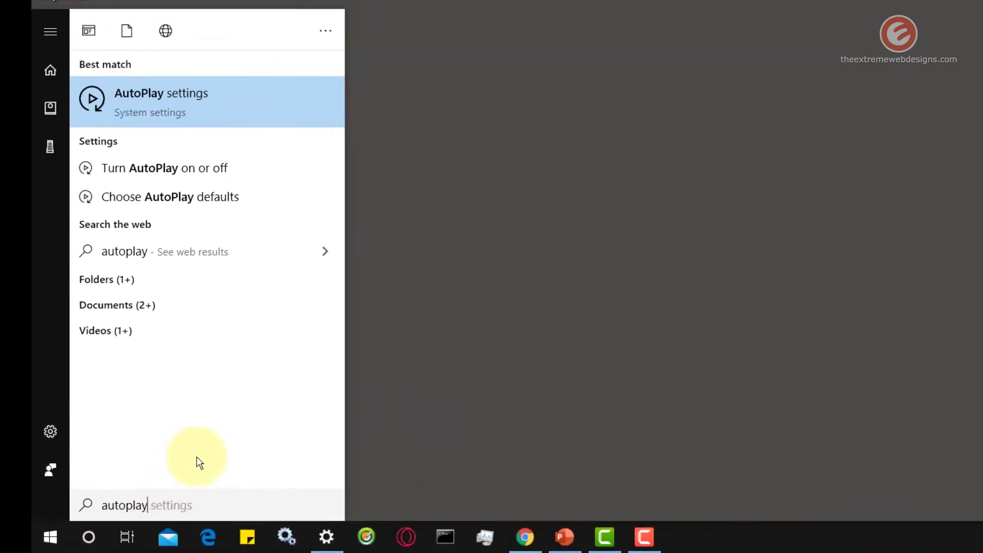
left_click(241, 119)
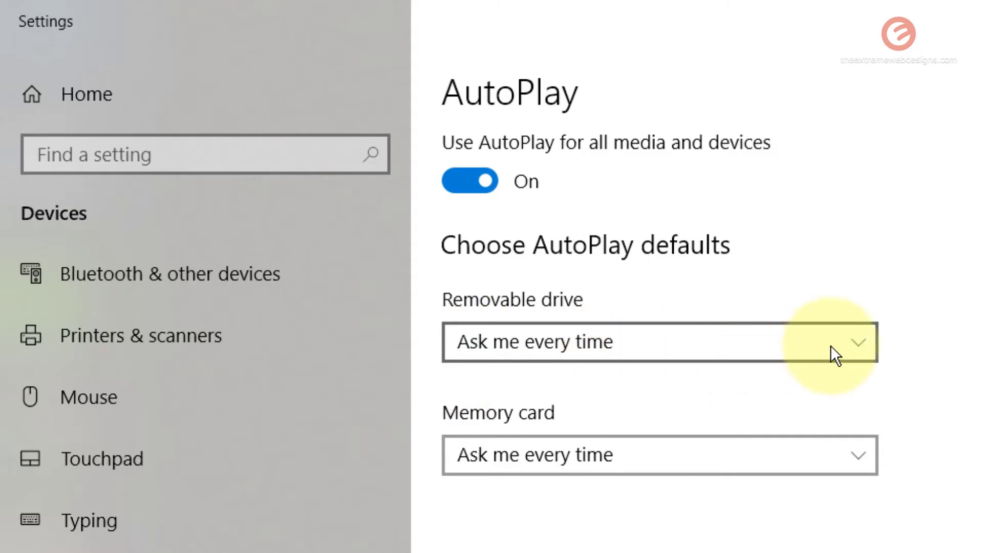
left_click(859, 343)
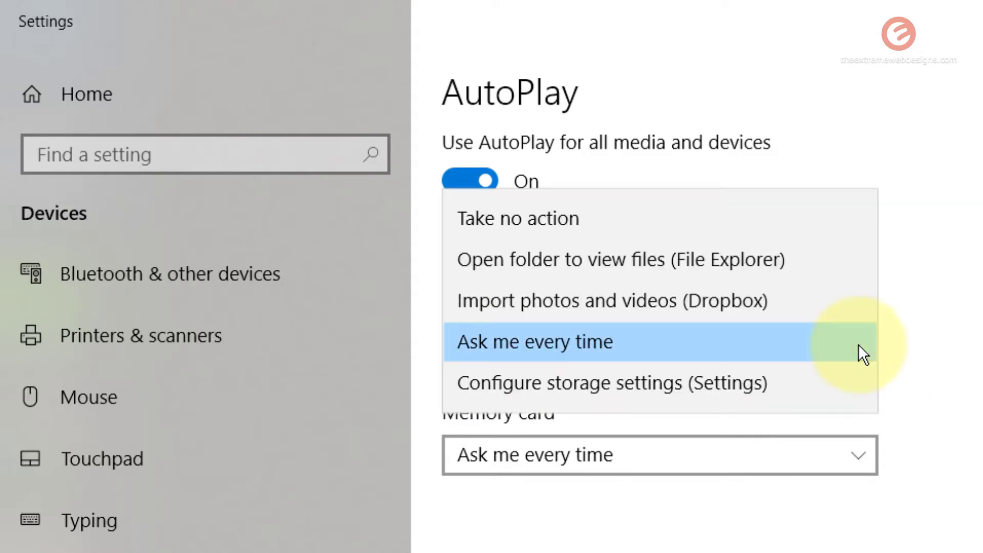
left_click(668, 259)
left_click(733, 351)
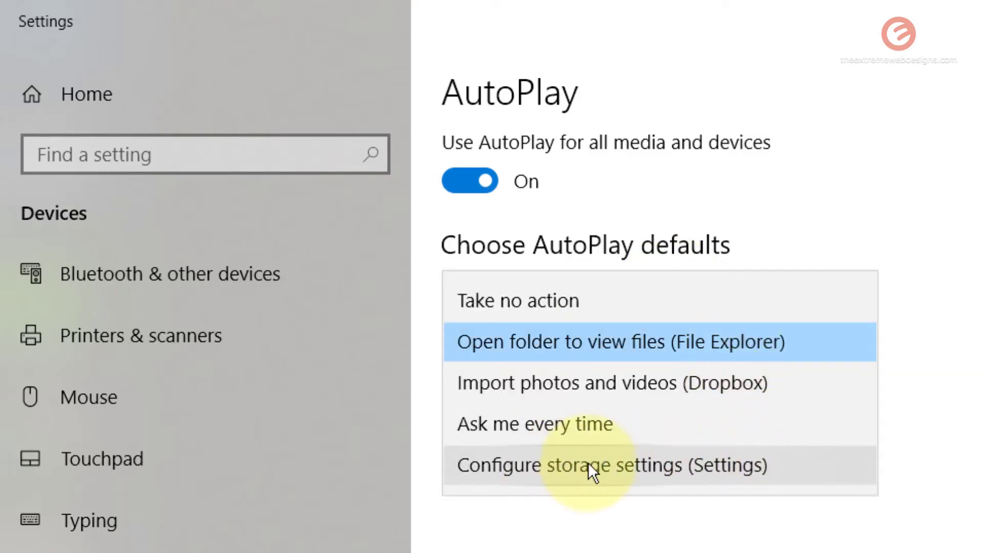
left_click(640, 468)
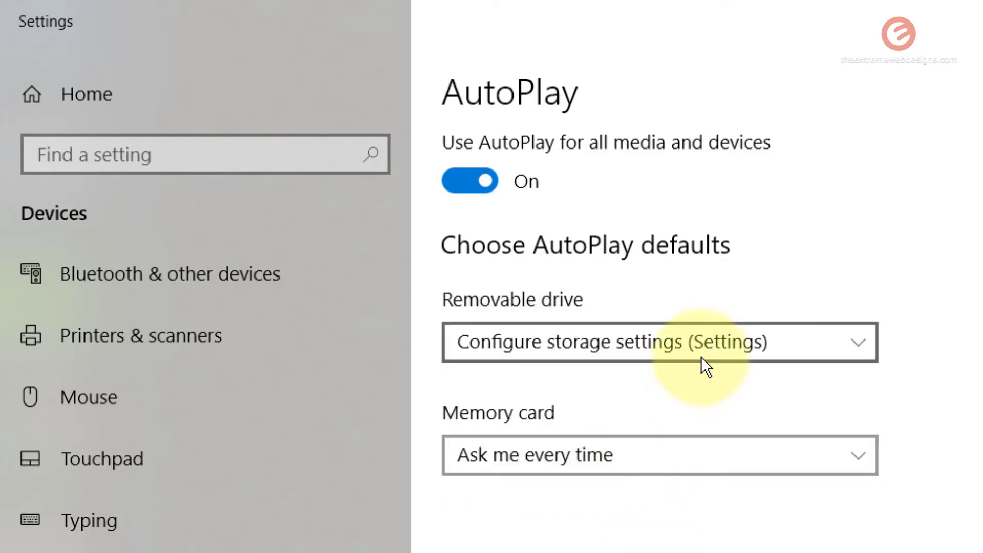
left_click(599, 351)
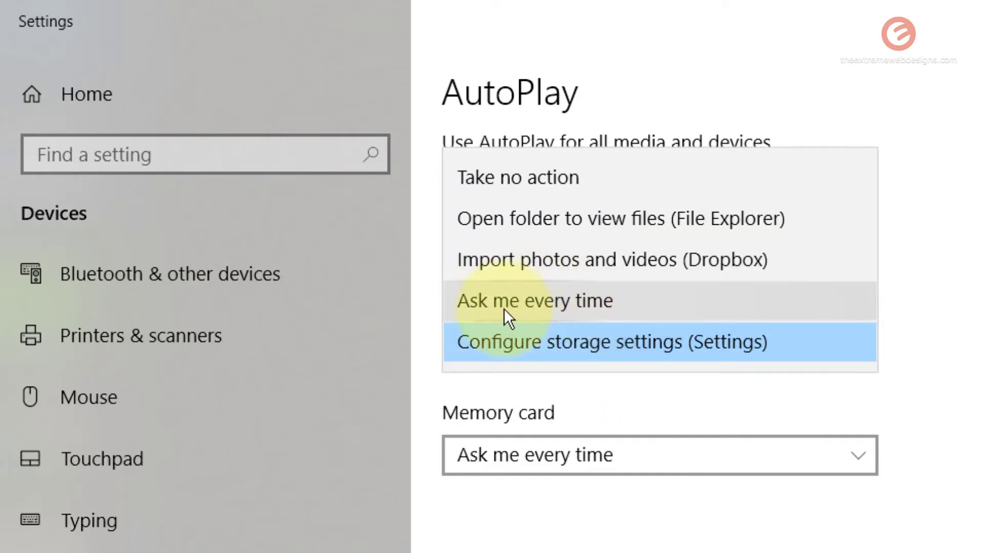
left_click(594, 304)
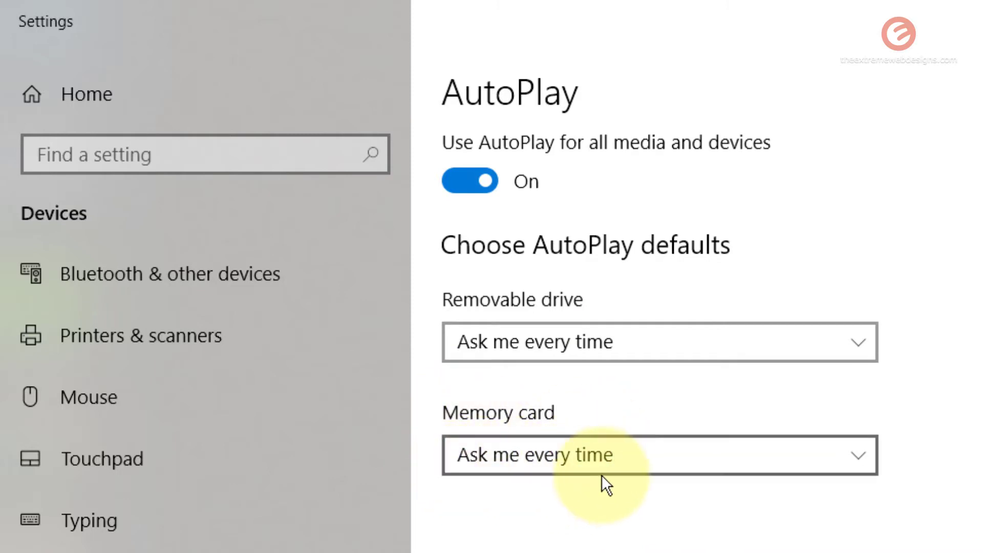
Review the Memory card and Removable drive choices, leaving both at Ask me every time
left_click(821, 465)
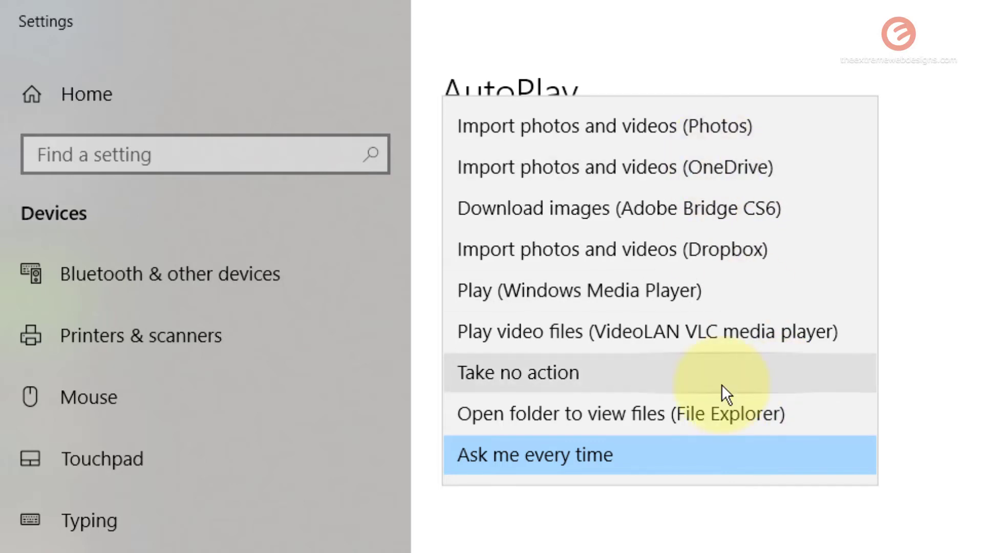
left_click(808, 547)
left_click(494, 340)
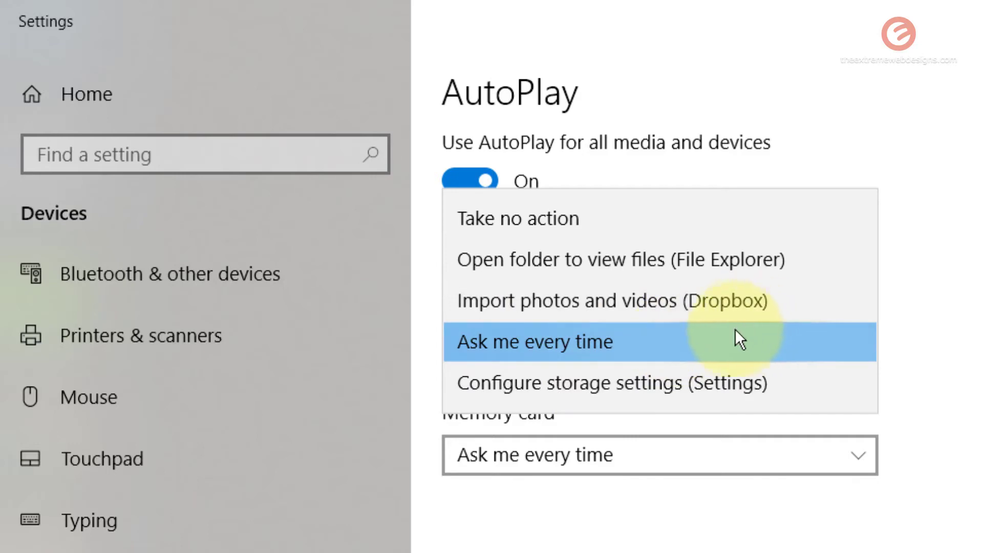
left_click(808, 406)
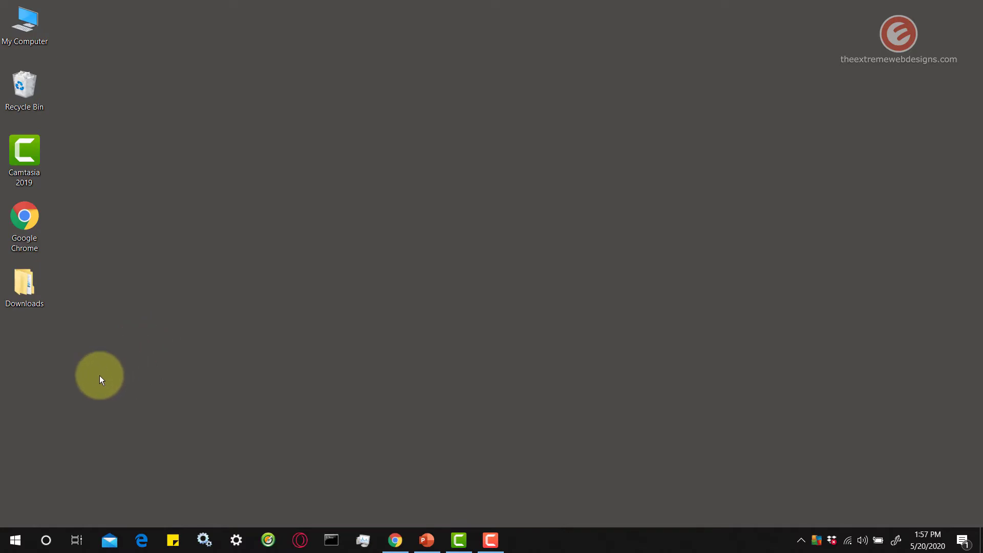
Search Start for Control Panel and open the Control Panel app
left_click(5, 540)
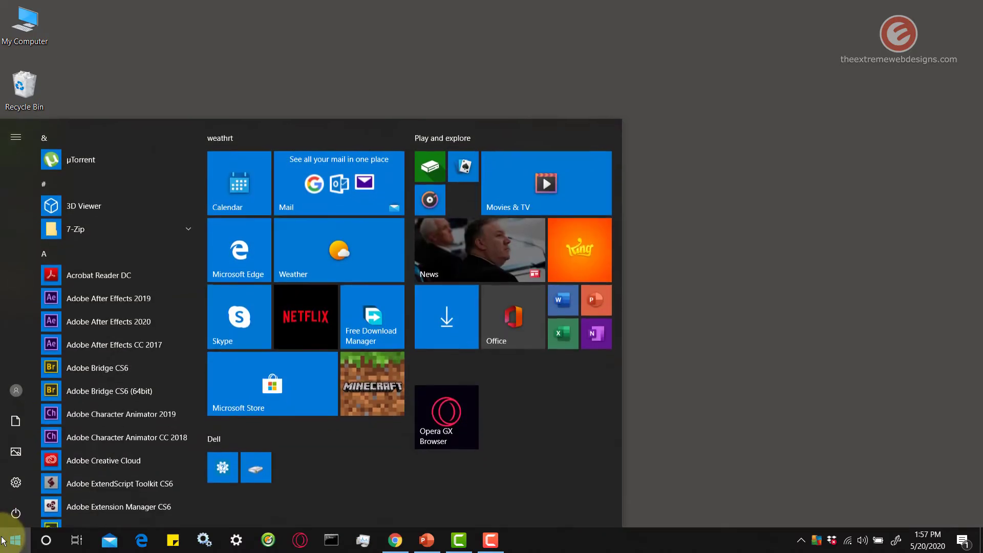
type("xontrol ")
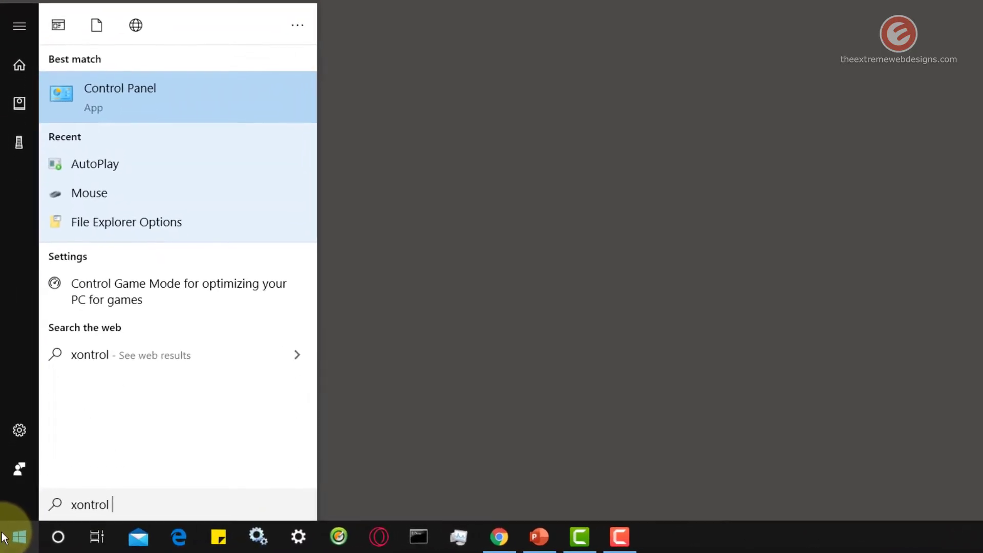
type("panel")
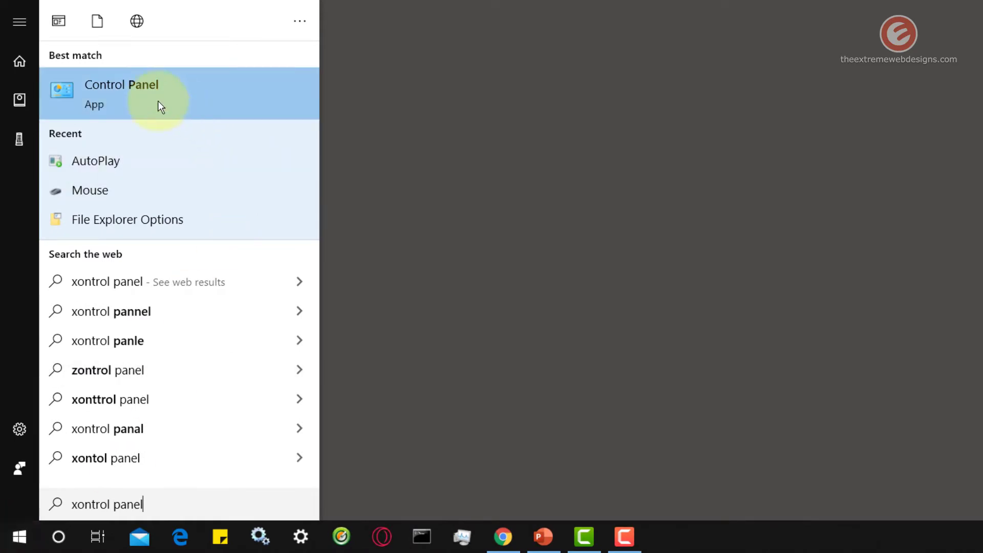
left_click(198, 103)
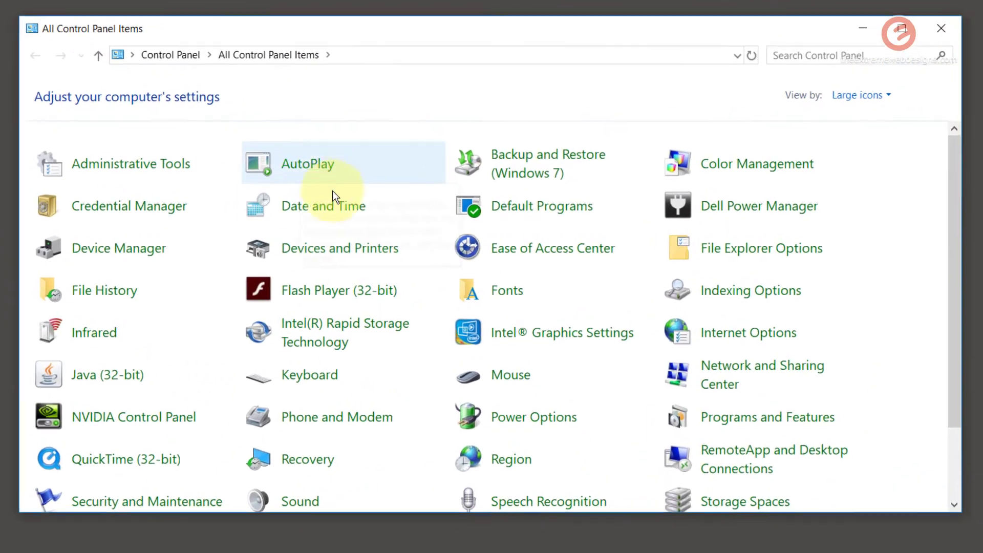
Open AutoPlay from All Control Panel Items and scroll through its media defaults
left_click(333, 192)
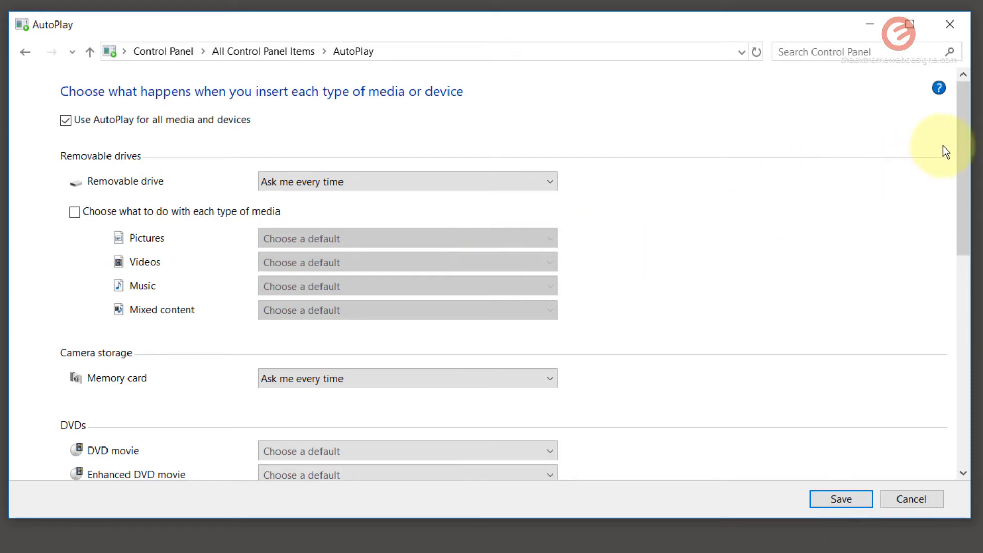
left_click_drag(963, 175, 959, 120)
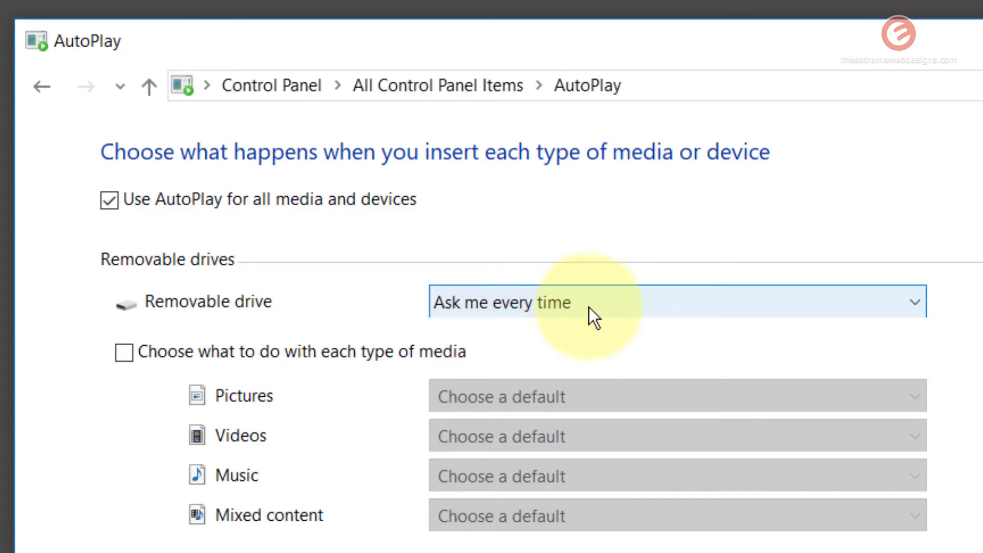
Set Removable drive to Open folder to view files (File Explorer)
left_click(718, 304)
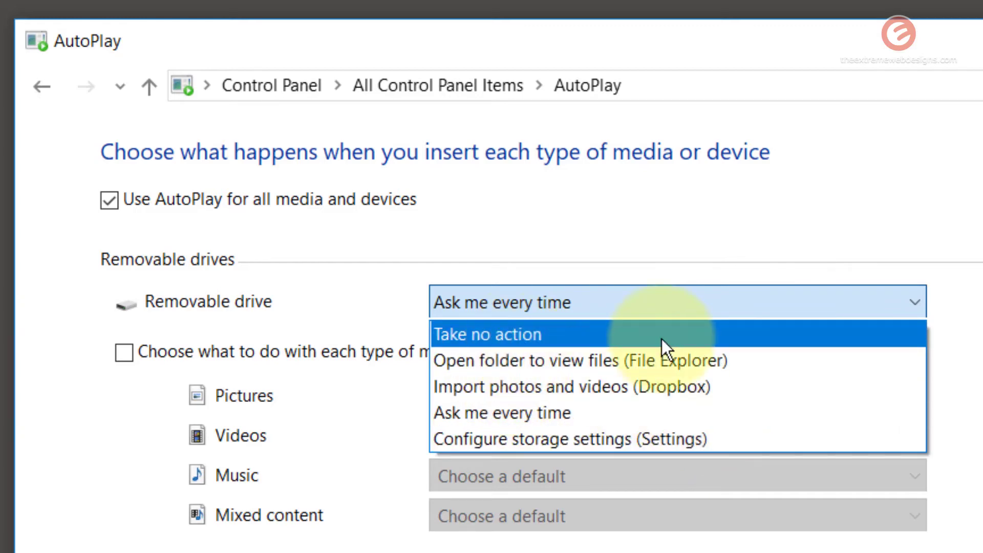
left_click(500, 336)
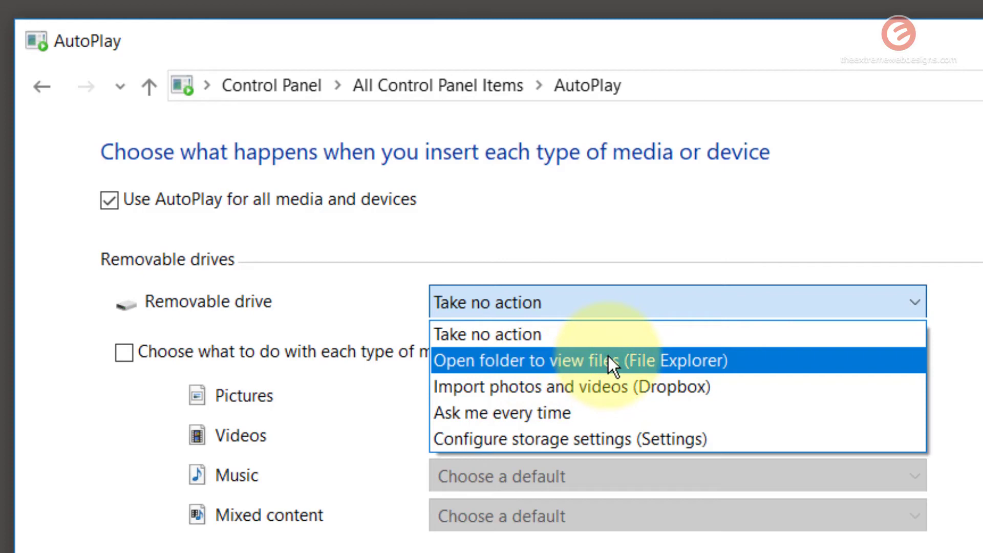
left_click(531, 360)
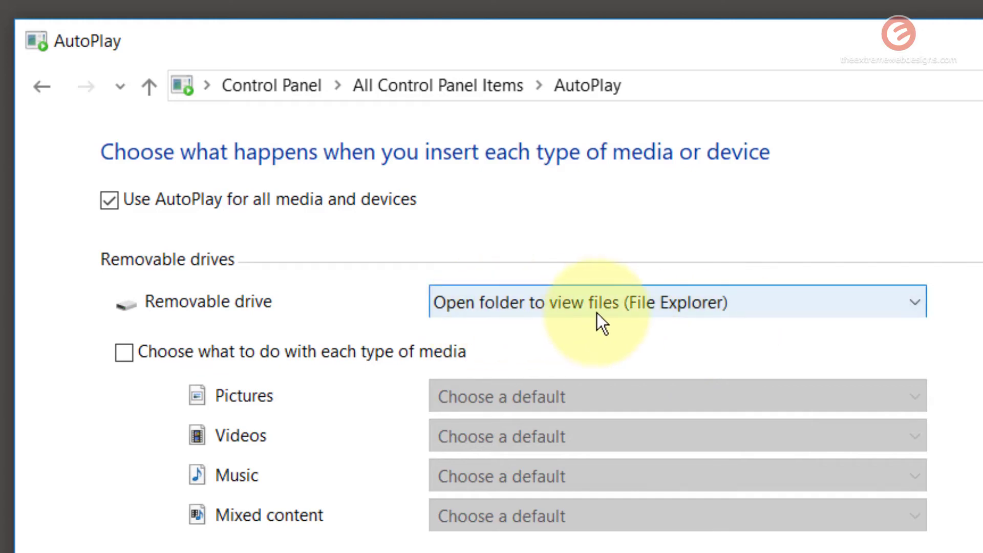
left_click(666, 313)
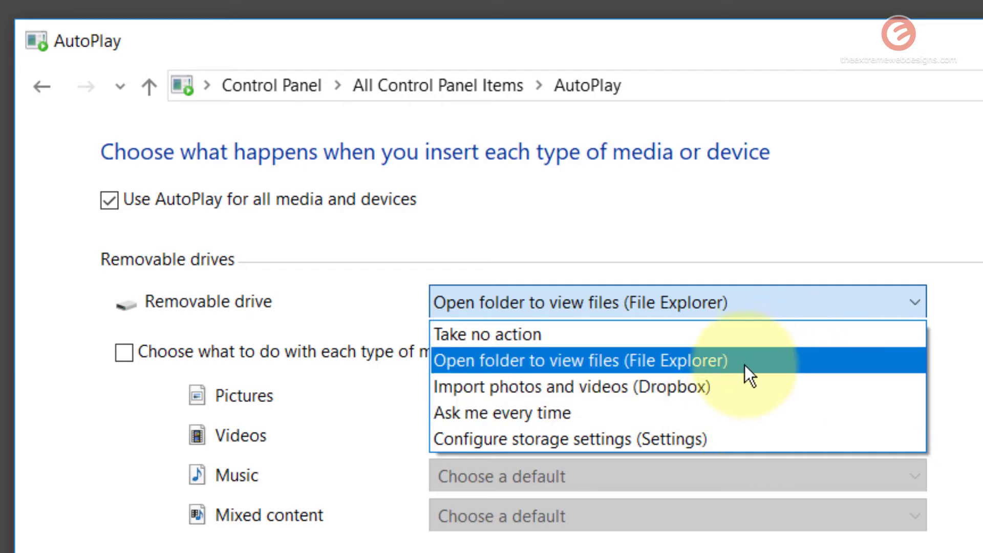
left_click(864, 353)
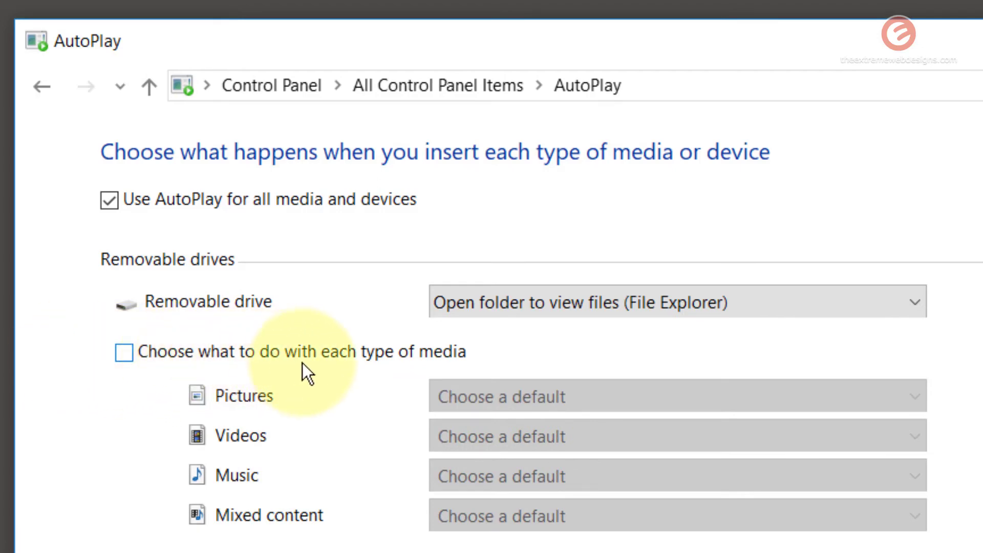
Enable per-media-type choices and set Pictures to open a folder in File Explorer
left_click(125, 351)
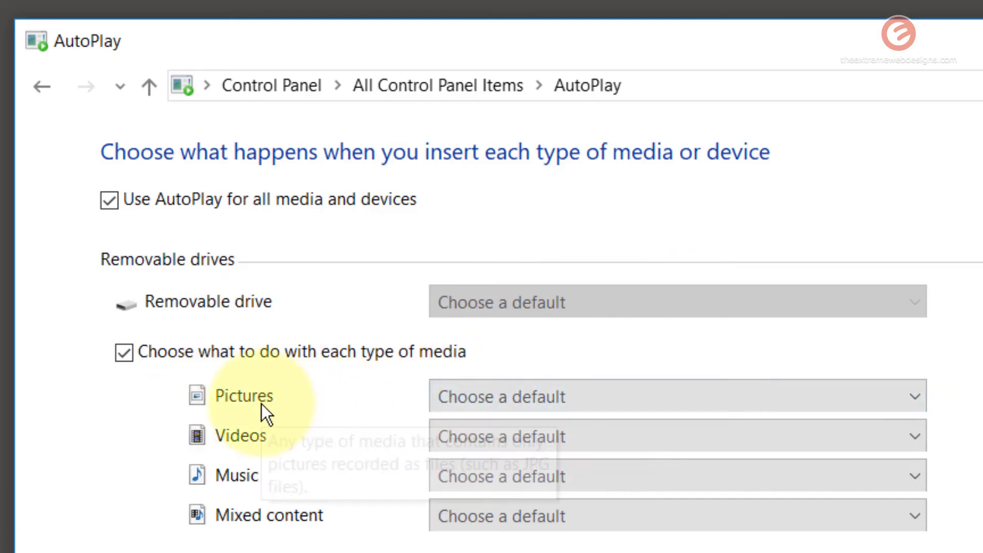
left_click(471, 402)
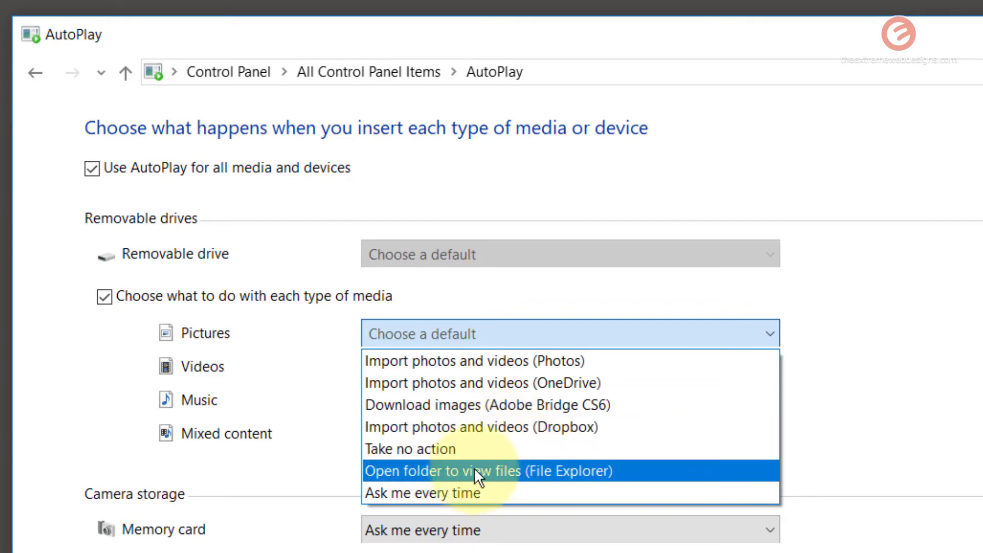
left_click(520, 465)
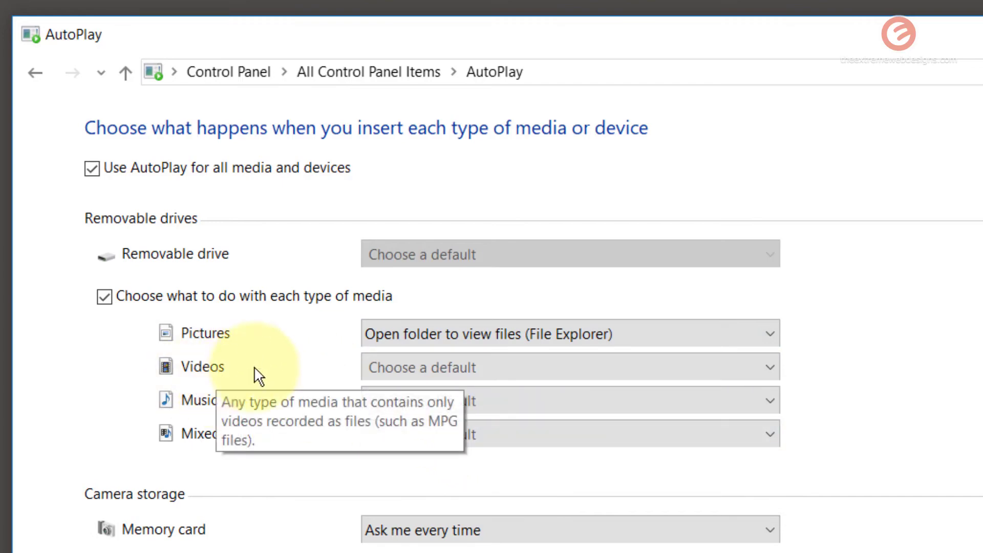
Set Videos to Windows Media Player and Music to VLC, leaving Mixed content unset
left_click(443, 365)
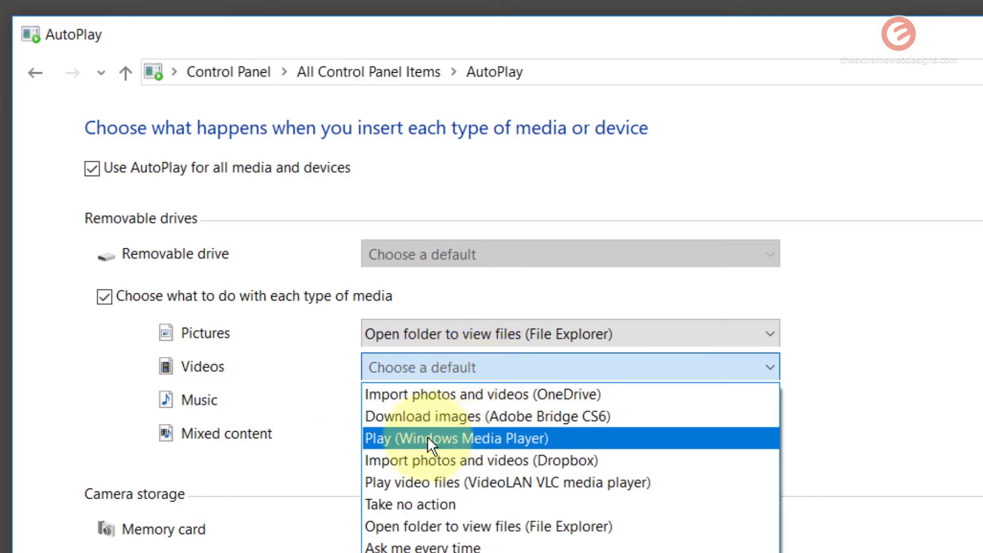
left_click(521, 438)
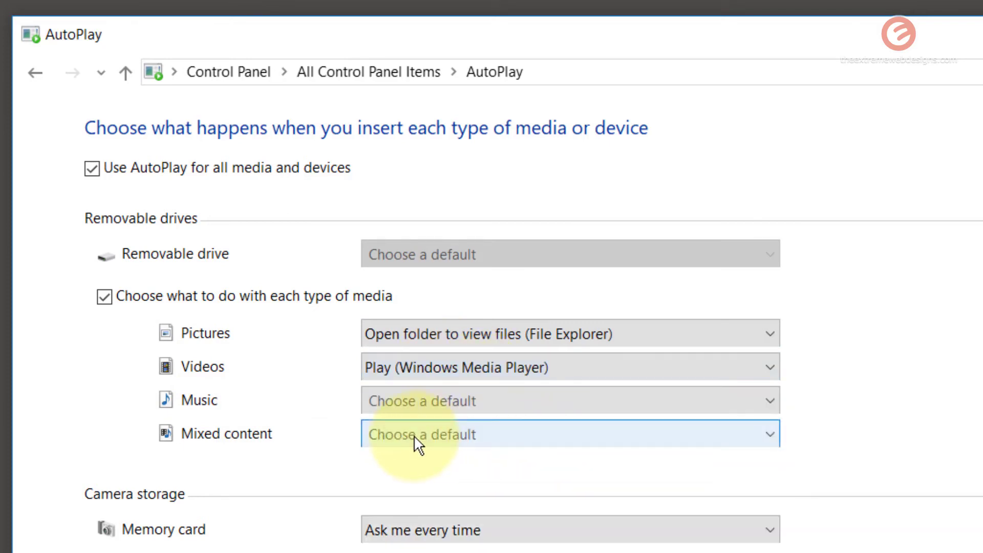
left_click(392, 401)
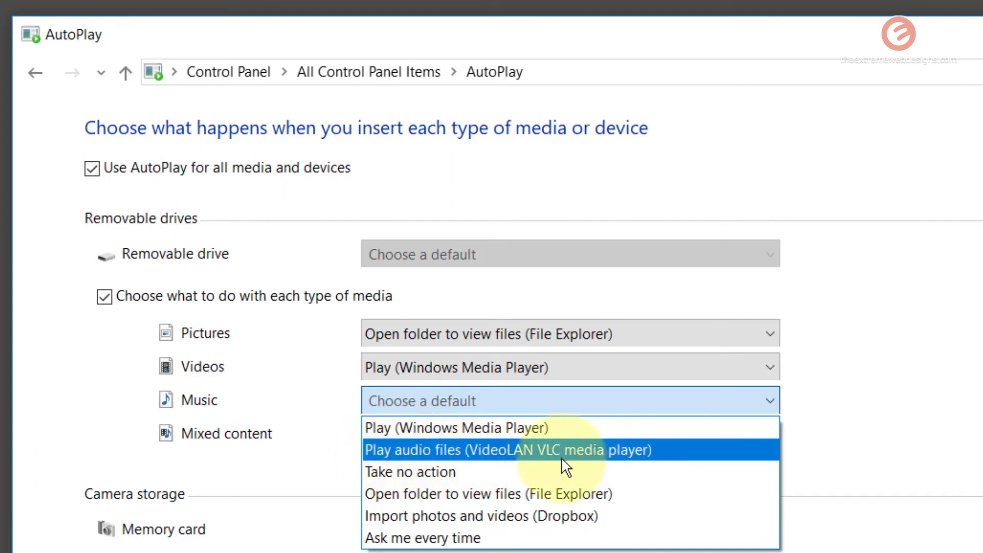
left_click(528, 445)
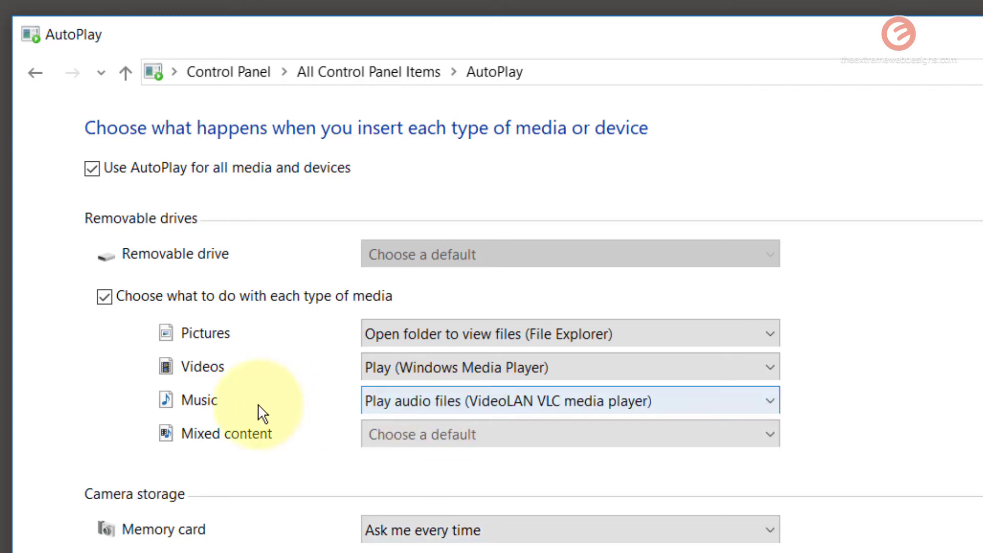
left_click(415, 446)
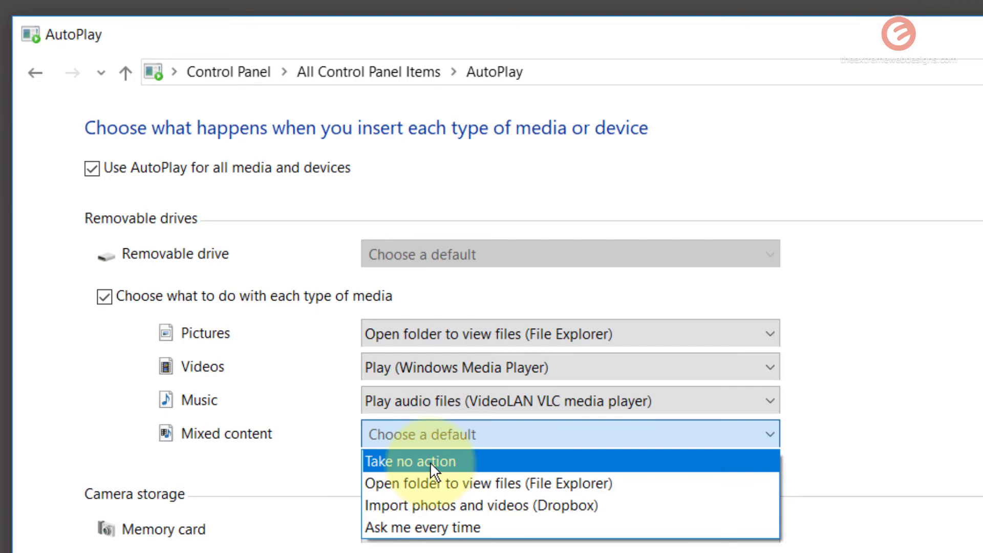
left_click(302, 449)
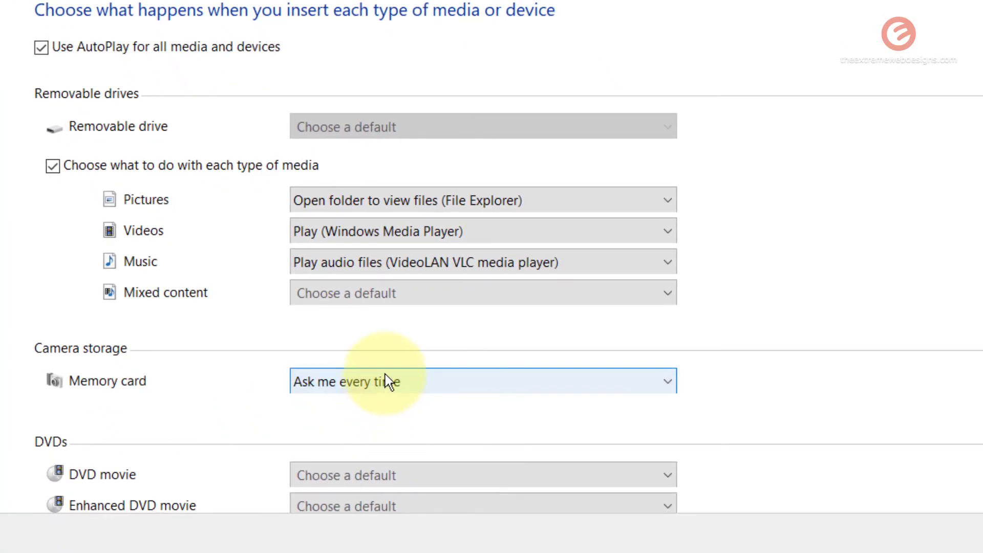
Set Memory card to Import photos and videos (Photos), then save the AutoPlay settings
left_click(435, 472)
left_click(207, 405)
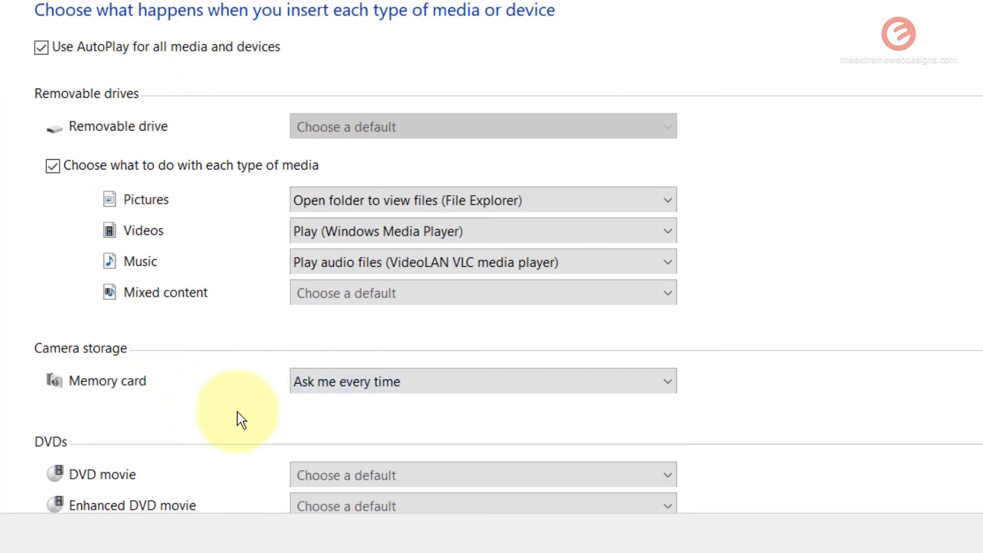
scroll(238, 410, "down", 1)
scroll(88, 366, "down", 7)
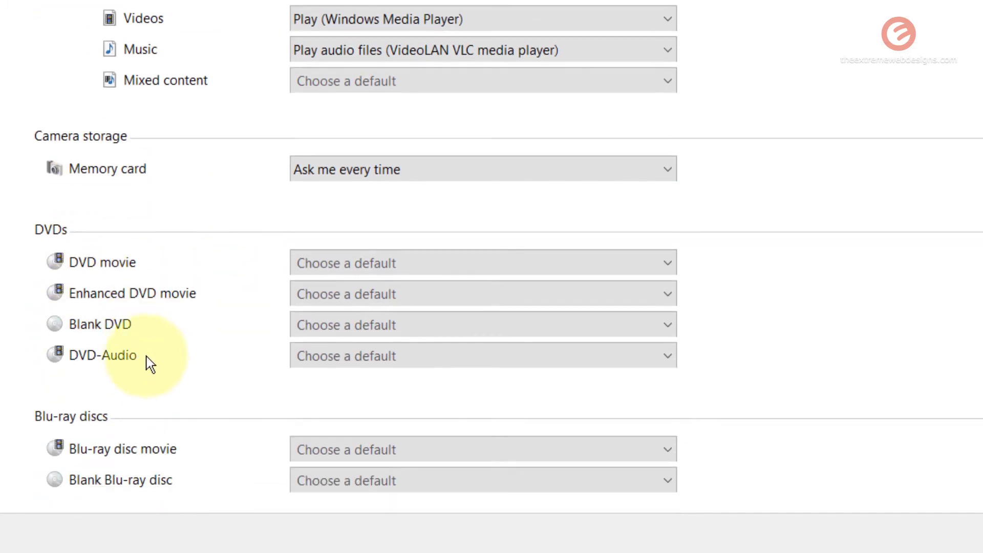
scroll(132, 275, "down", 5)
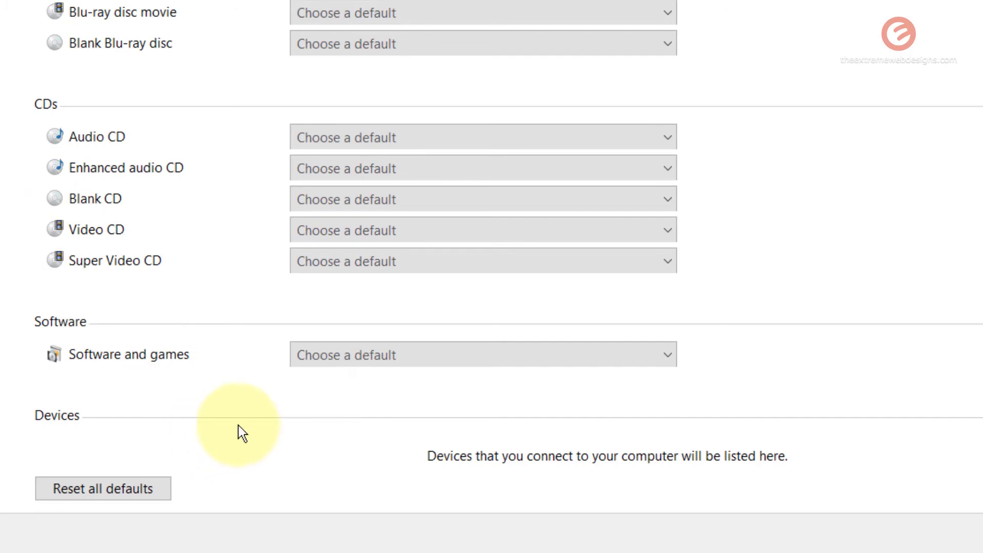
scroll(861, 241, "up", 6)
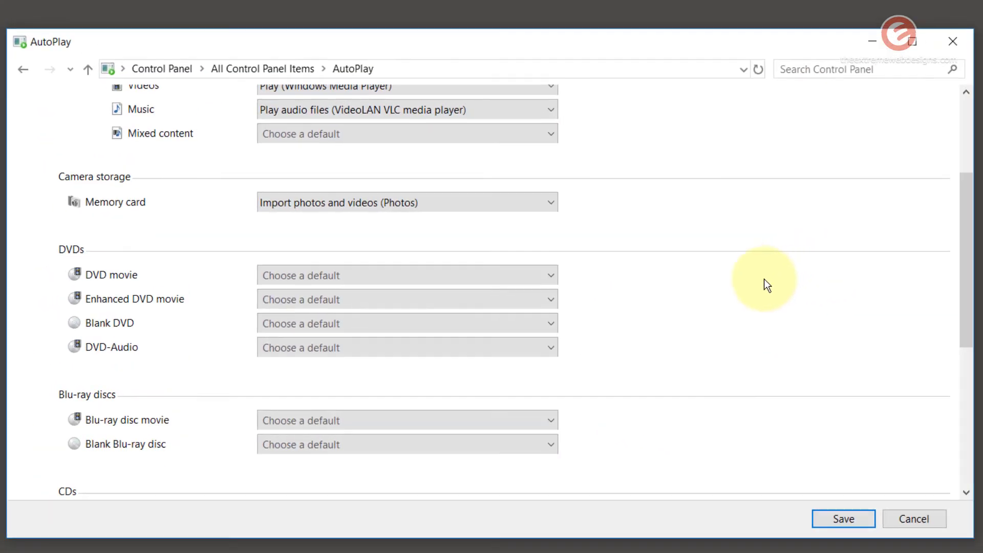
scroll(767, 285, "up", 4)
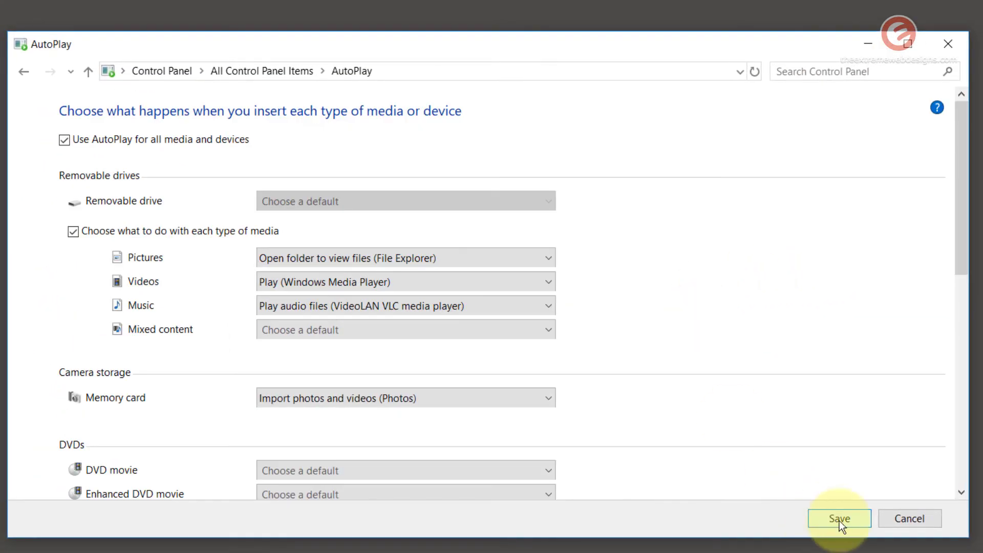
left_click(827, 520)
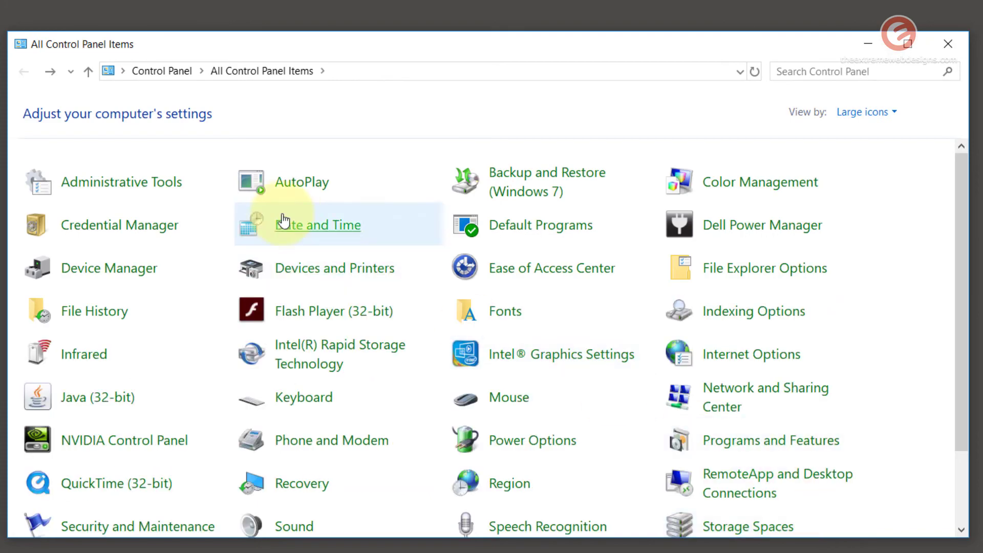